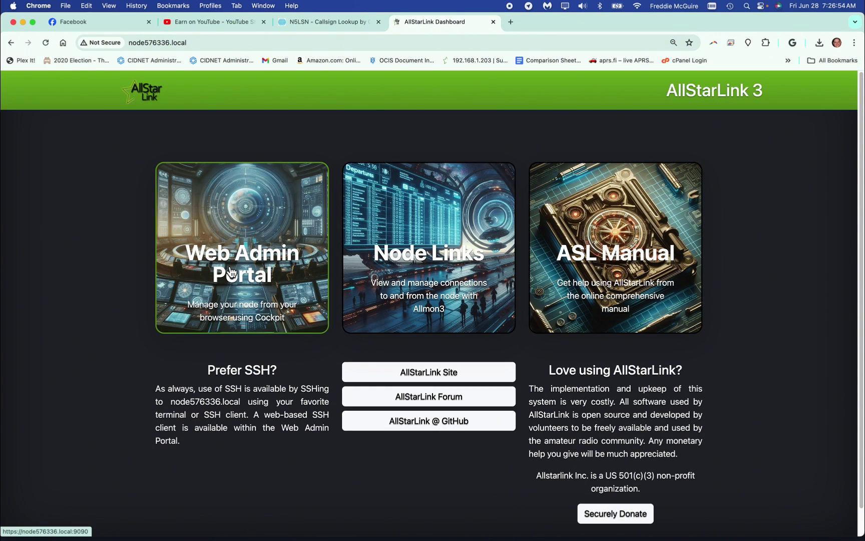
- Sign in to the node's web admin portal with the account user name and password
click(231, 272)
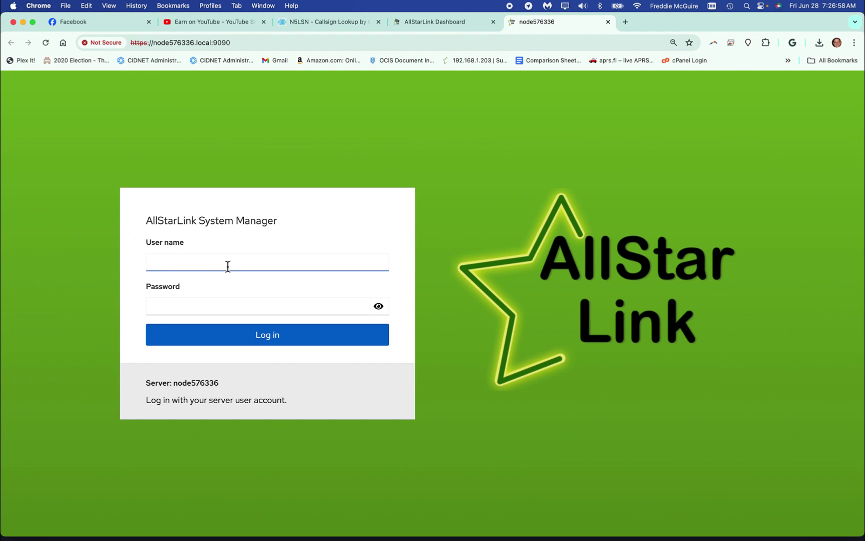
text(kd5fmu)
key(Tab)
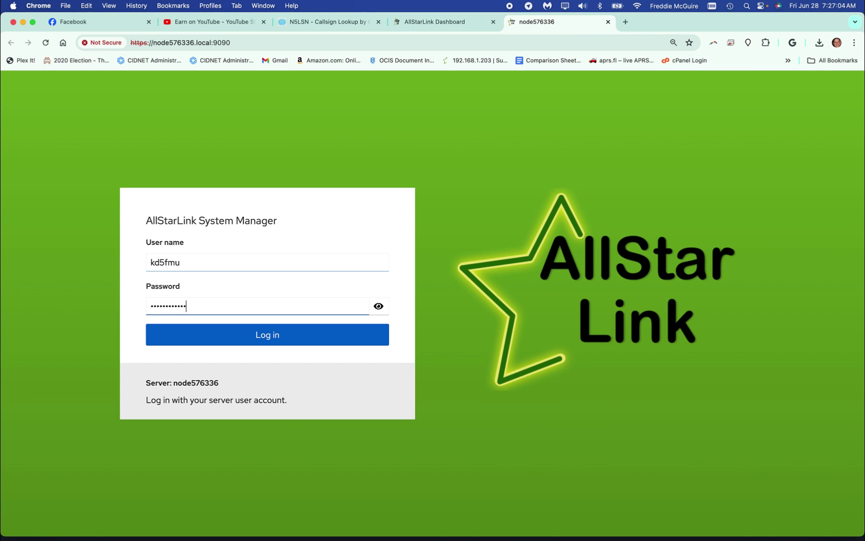
click(213, 341)
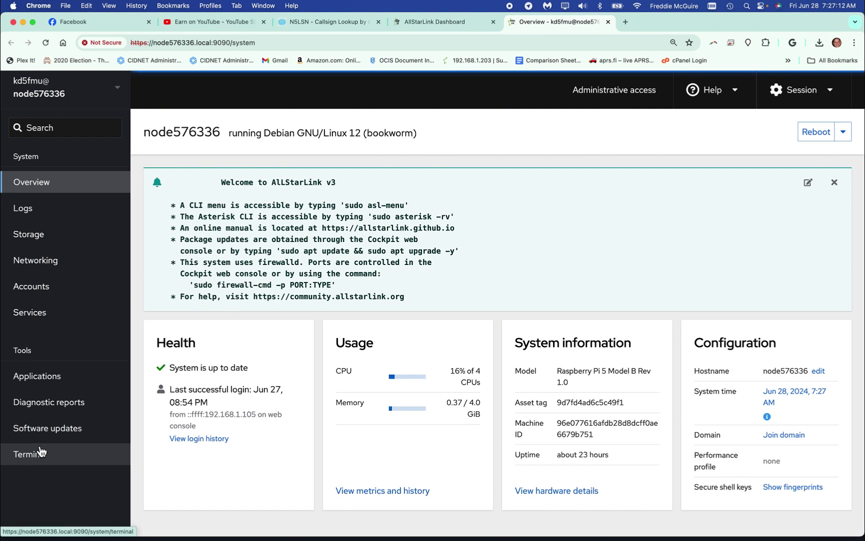
- Open the Networking page and then the wlan0 interface details
click(50, 263)
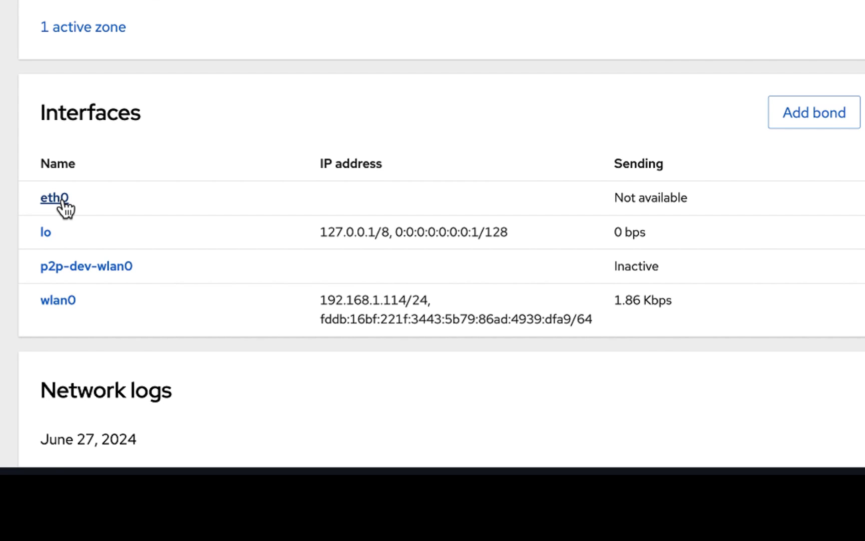
click(60, 303)
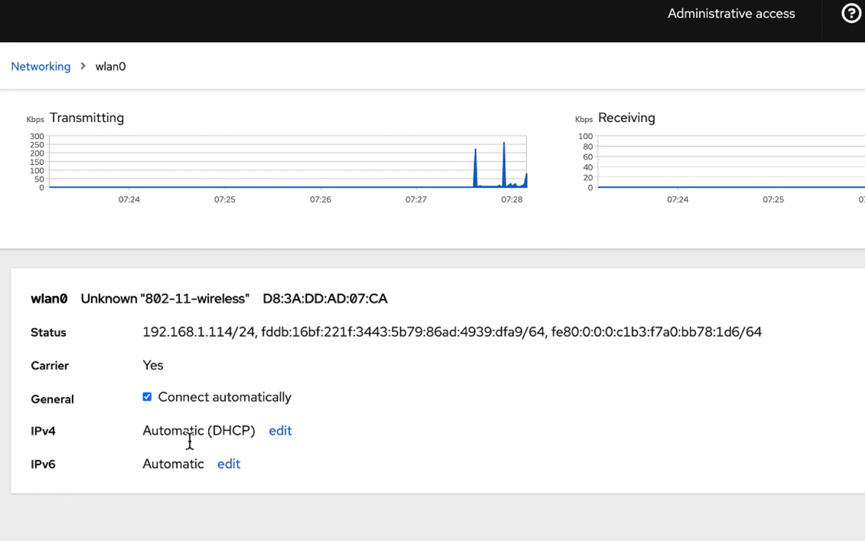
- Switch wlan0's IPv4 addressing to Manual and enter the static address 192.168.1.205
click(288, 432)
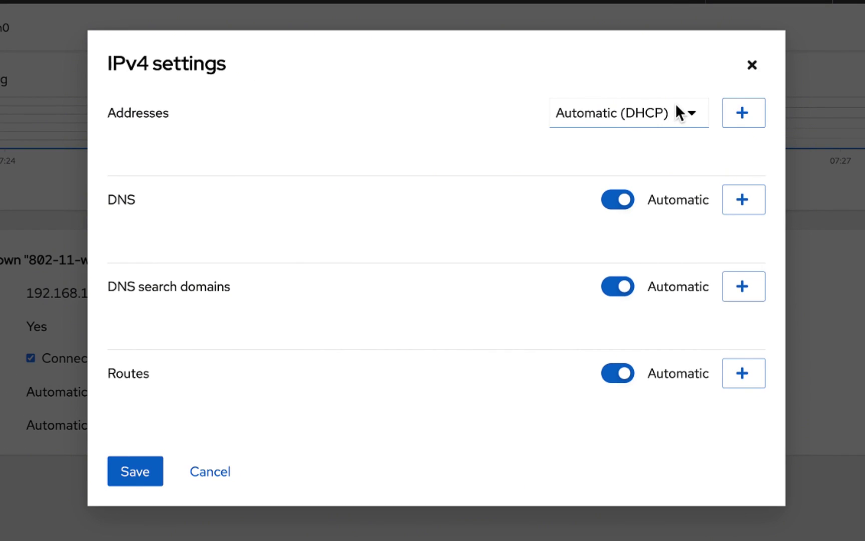
click(688, 113)
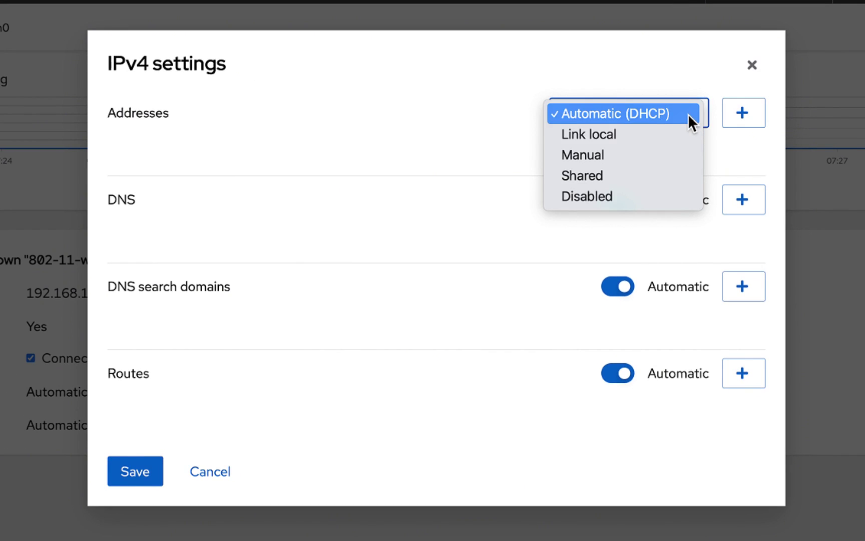
click(630, 156)
click(202, 199)
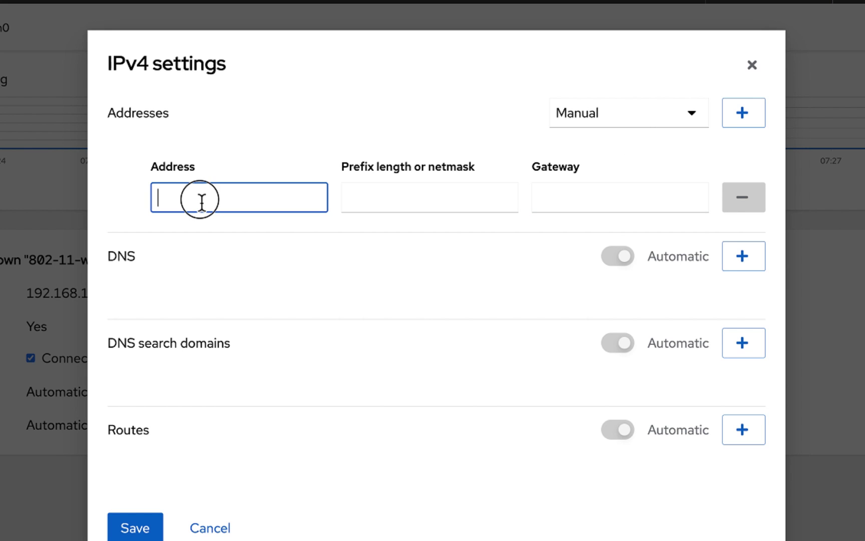
text(192.168.1.205)
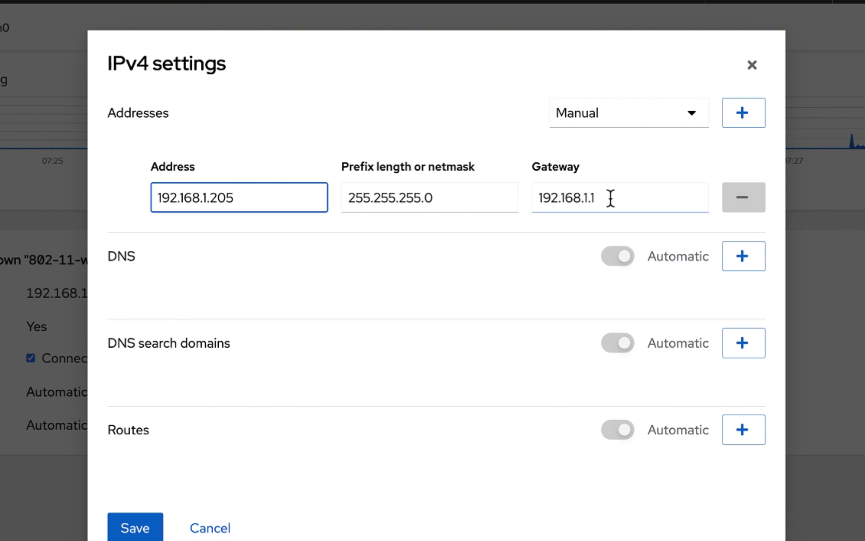
- Add a first DNS server entry of 8.8.8.8
click(748, 274)
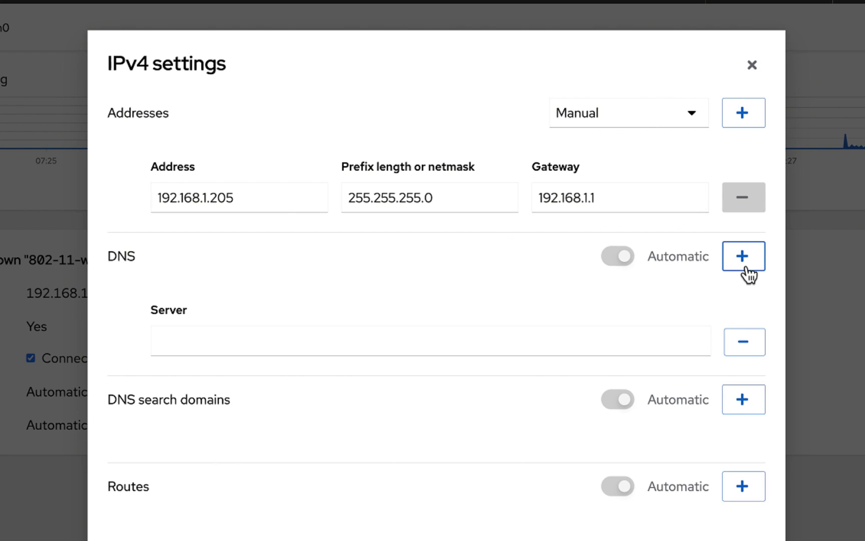
click(565, 346)
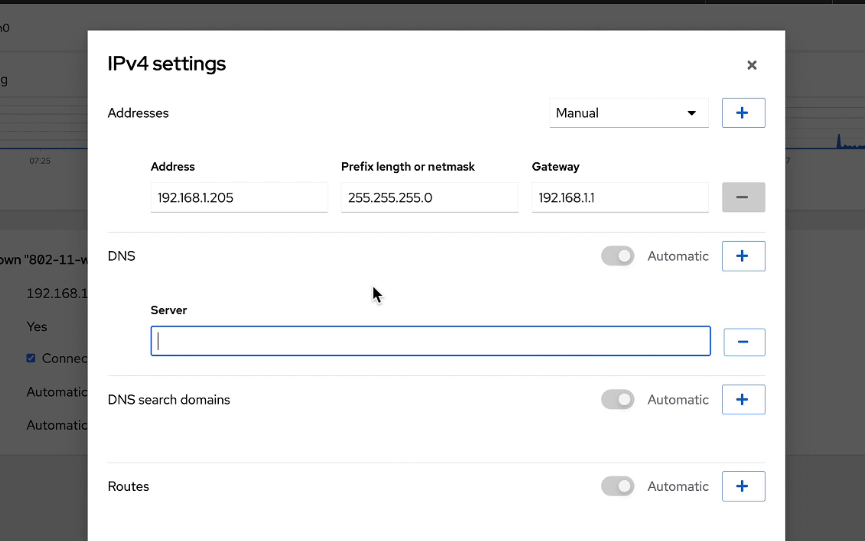
text(8.8.8.8)
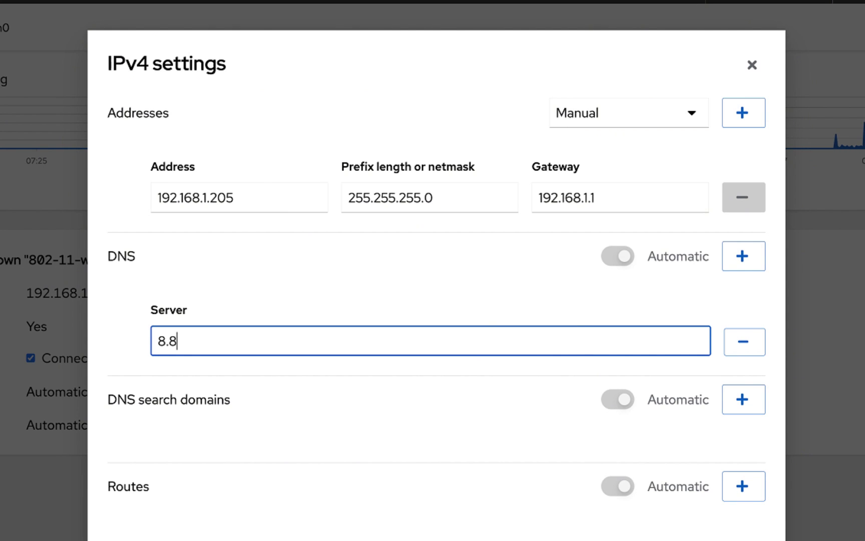
click(596, 310)
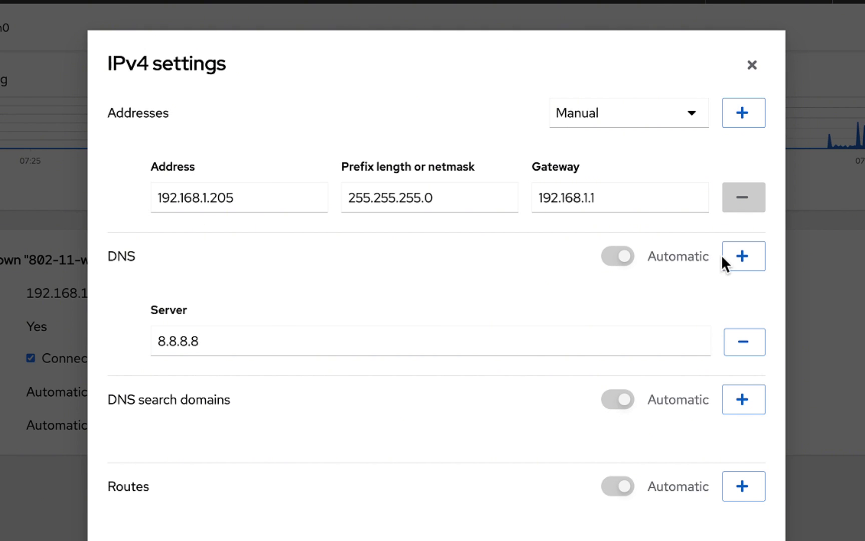
- Add a second DNS server of 1.1.1.1, replacing the mistaken 8.8.4.4
click(740, 260)
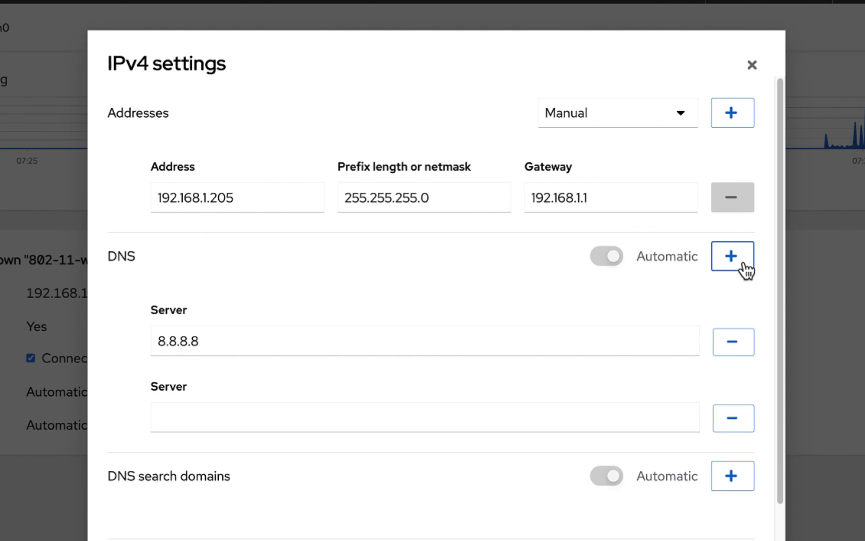
click(484, 417)
text(8)
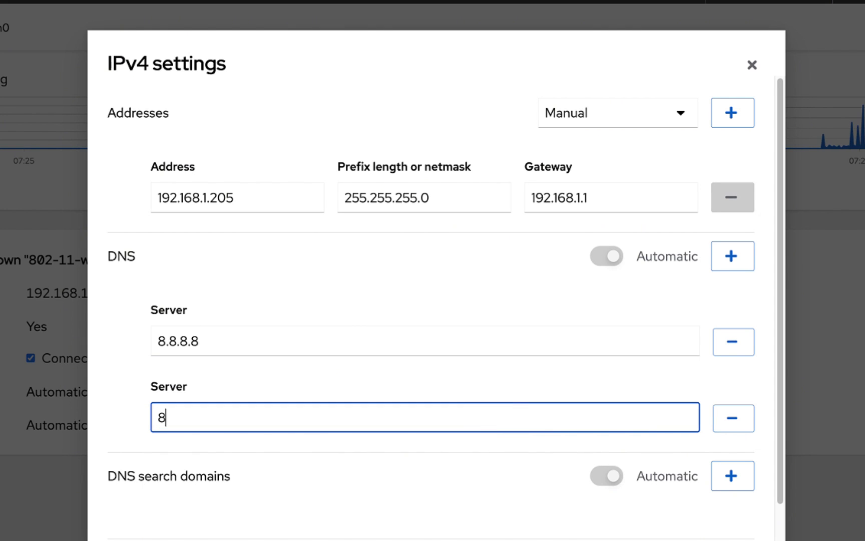
text(.8.4.4)
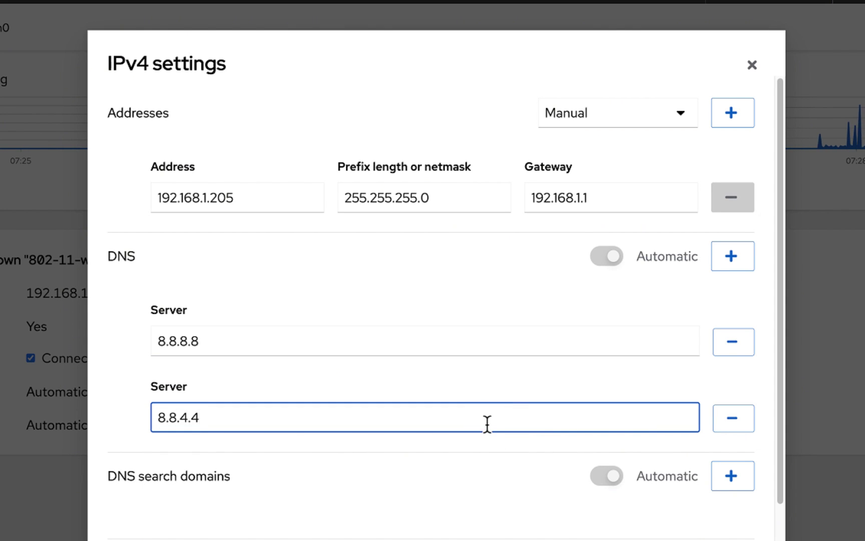
scroll(495, 431, down, 1)
scroll(495, 430, down, 2)
key(BackSpace)
key(BackSpace)
key(BackSpace)
key(BackSpace)
key(BackSpace)
key(BackSpace)
key(BackSpace)
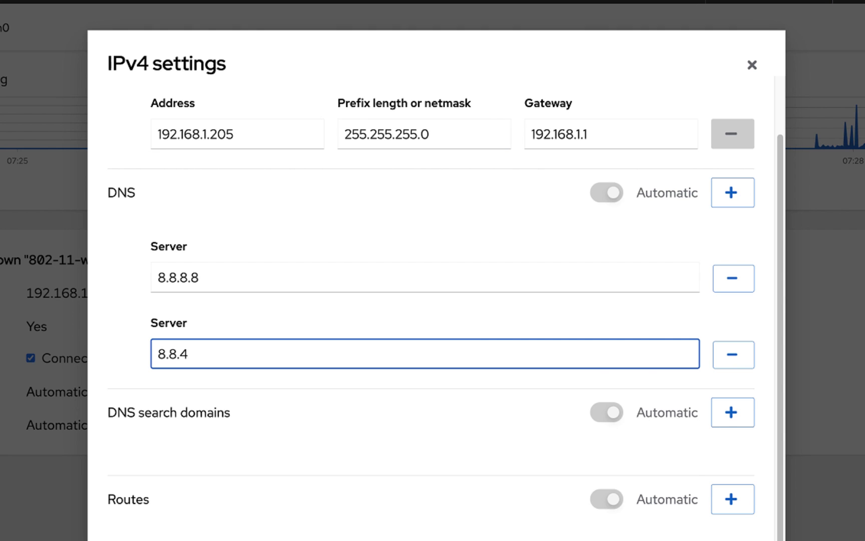
text(1.1.1.1)
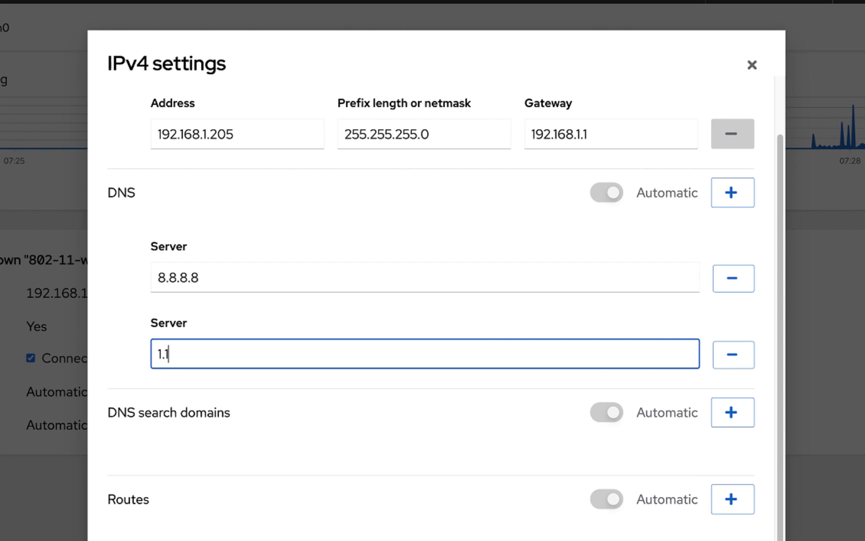
click(739, 309)
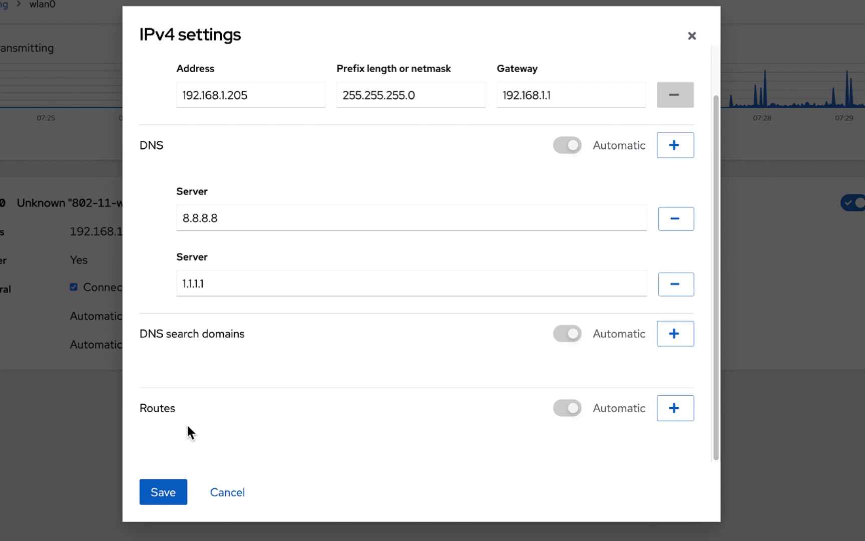
scroll(455, 403, up, 2)
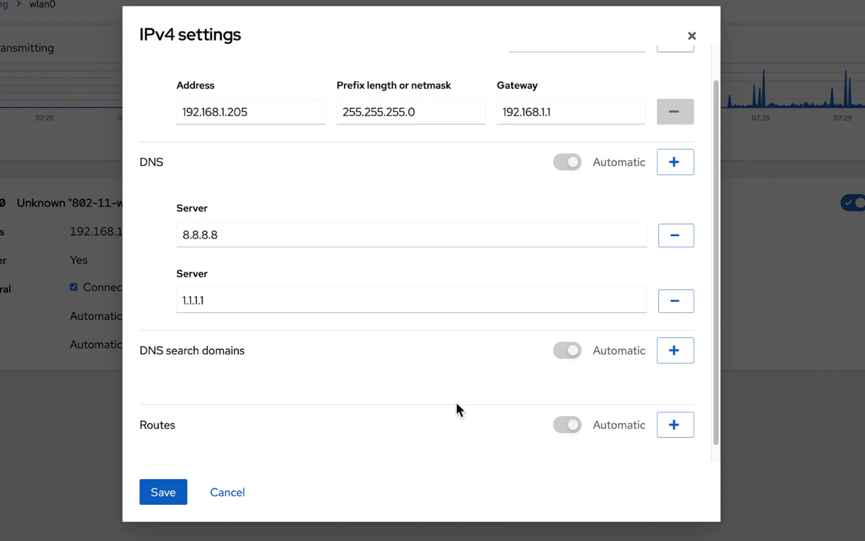
- Save the wlan0 IPv4 settings and confirm changing them despite losing the connection
click(170, 496)
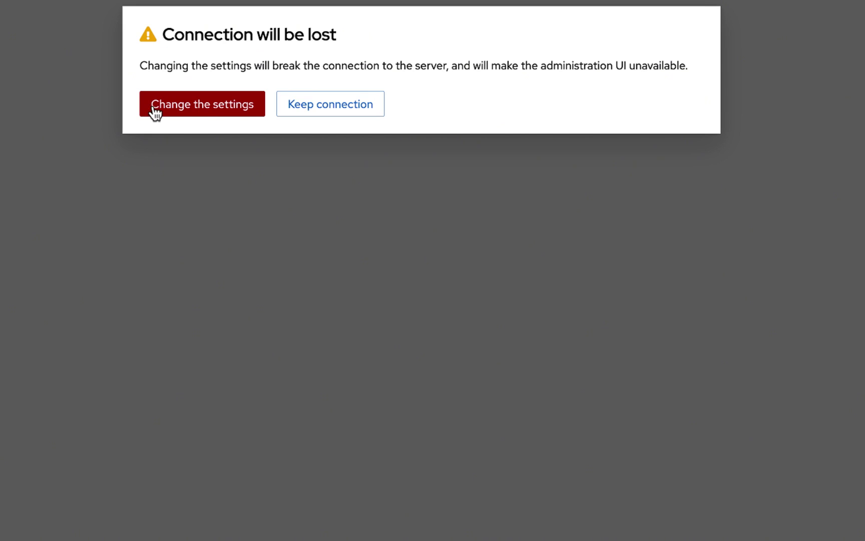
click(201, 111)
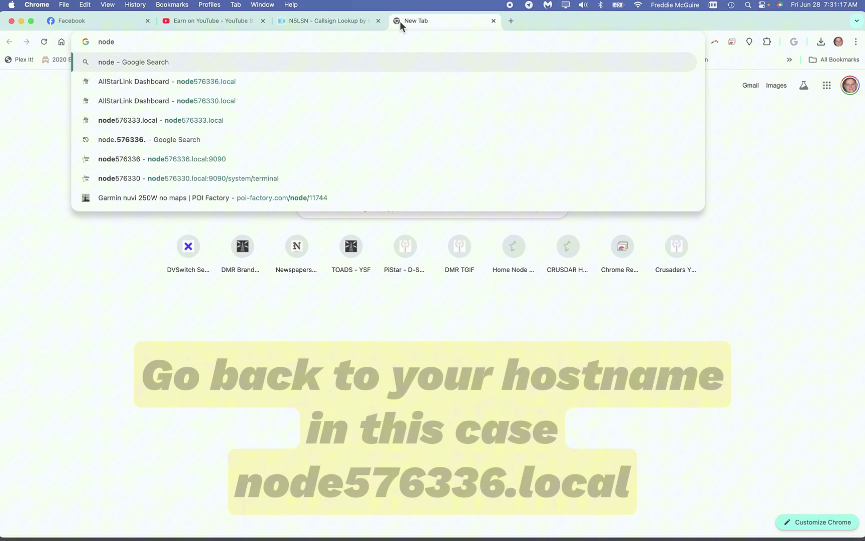
- Reload node576336.local, log back in to the web admin portal, and view Networking
text(576)
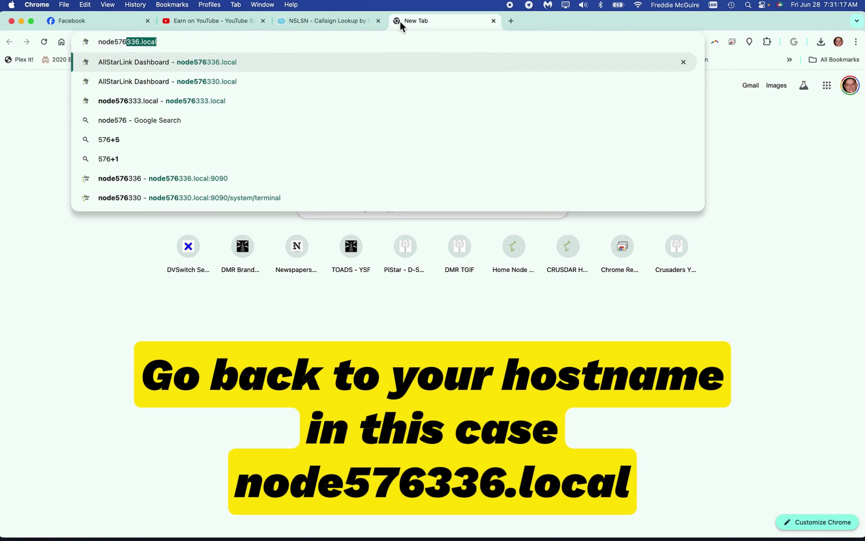
text(336.l)
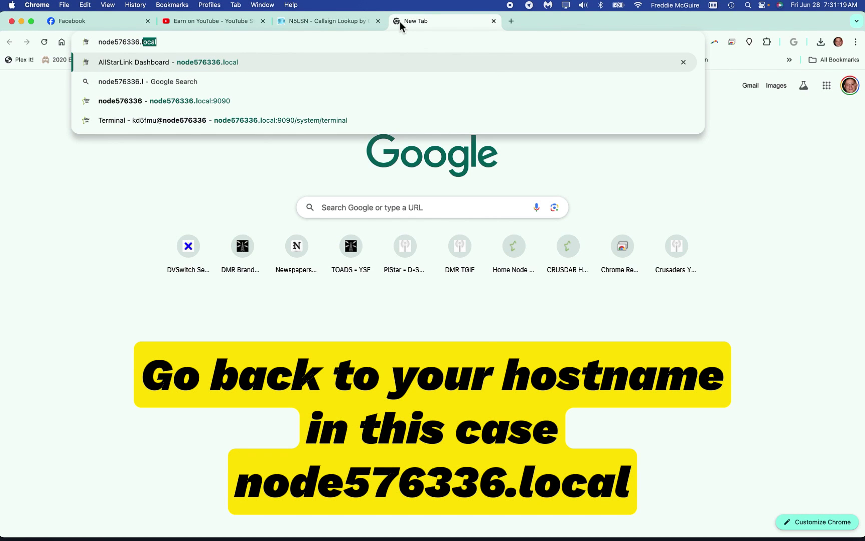
text(ocal)
key(Return)
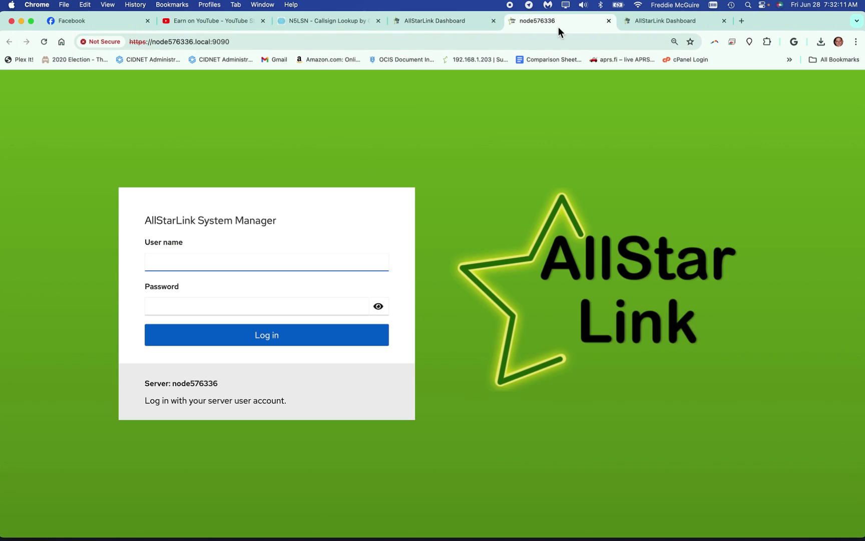
click(294, 266)
text(kd5fmu)
key(Tab)
text(********)
click(268, 343)
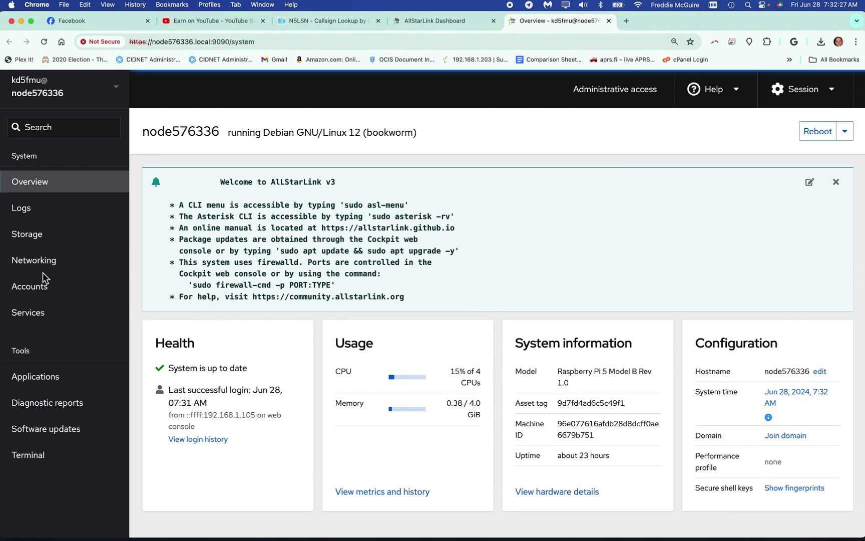
click(42, 265)
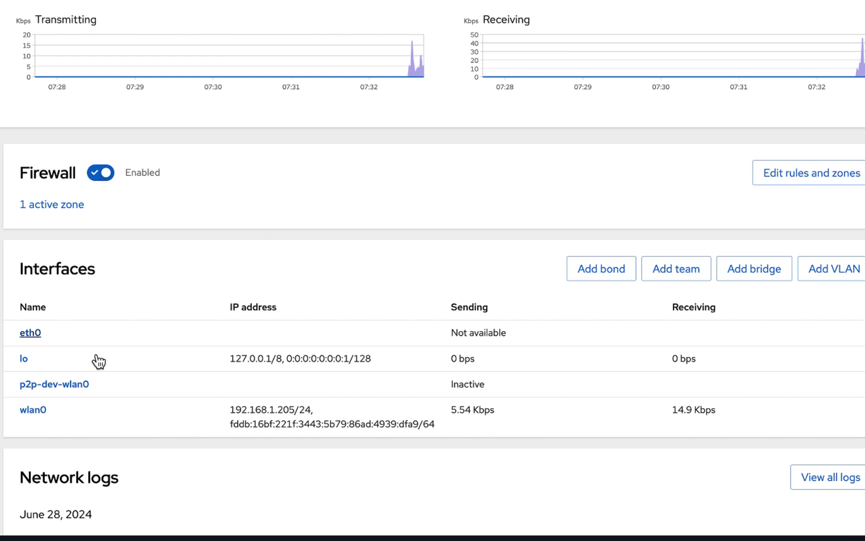
- Change wlan0's IPv4 addressing back to Automatic (DHCP) and save it
click(33, 410)
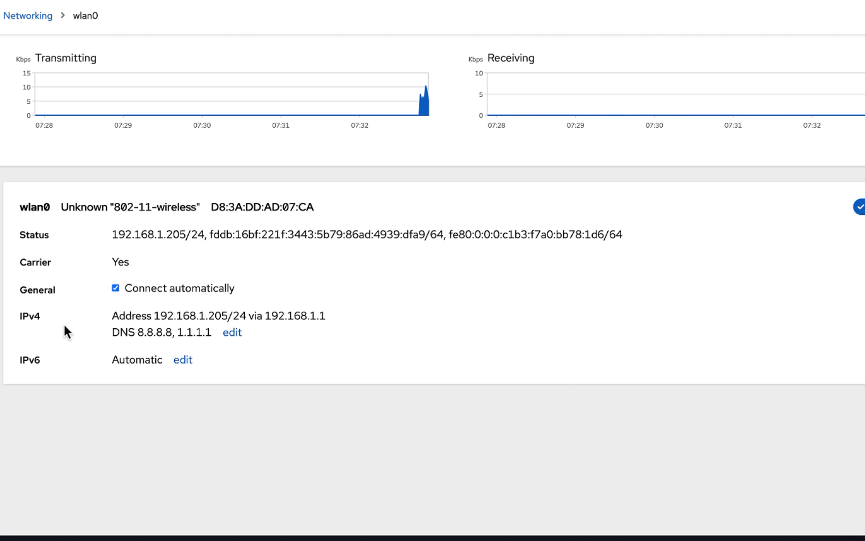
click(233, 334)
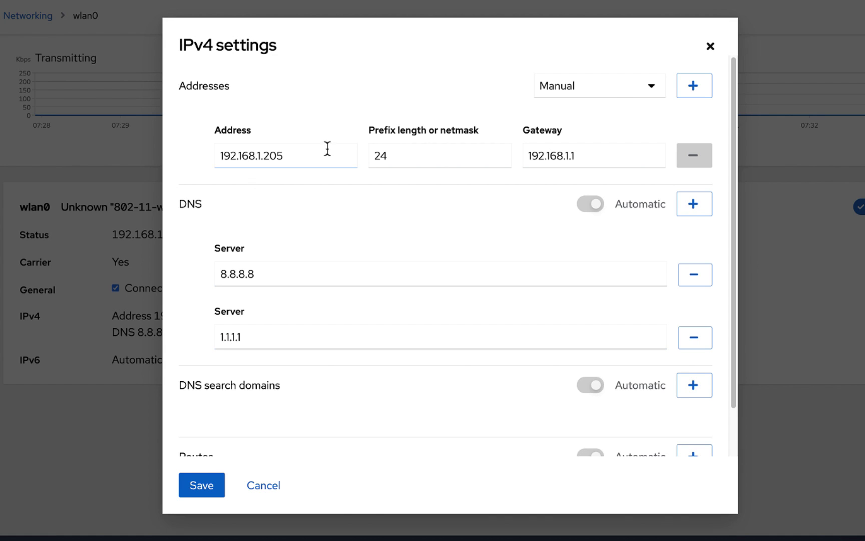
click(654, 85)
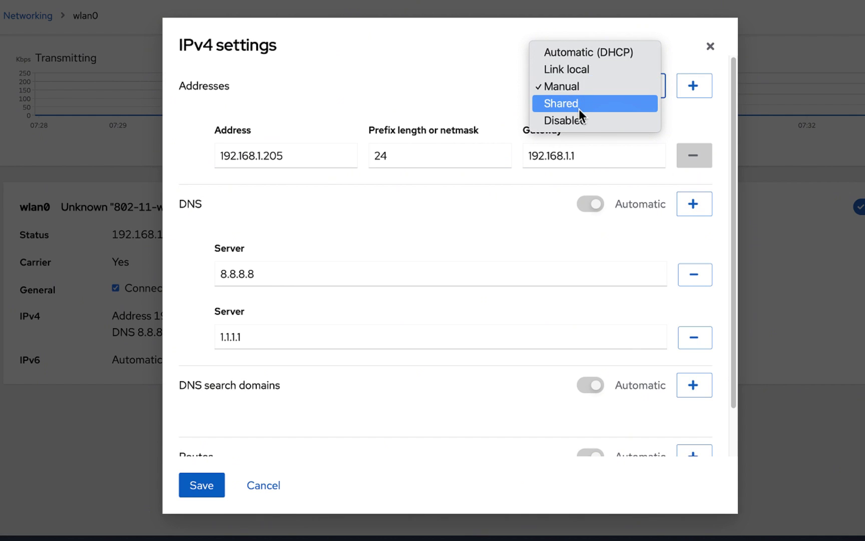
click(575, 53)
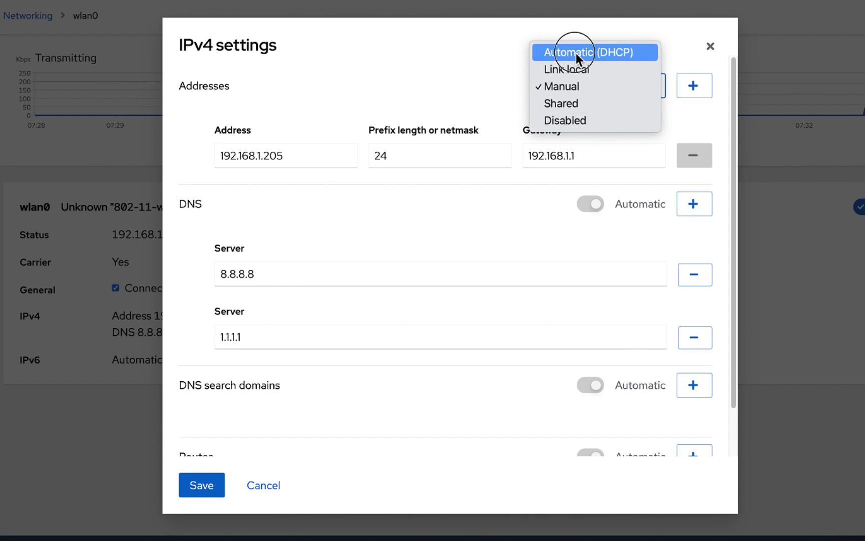
click(204, 487)
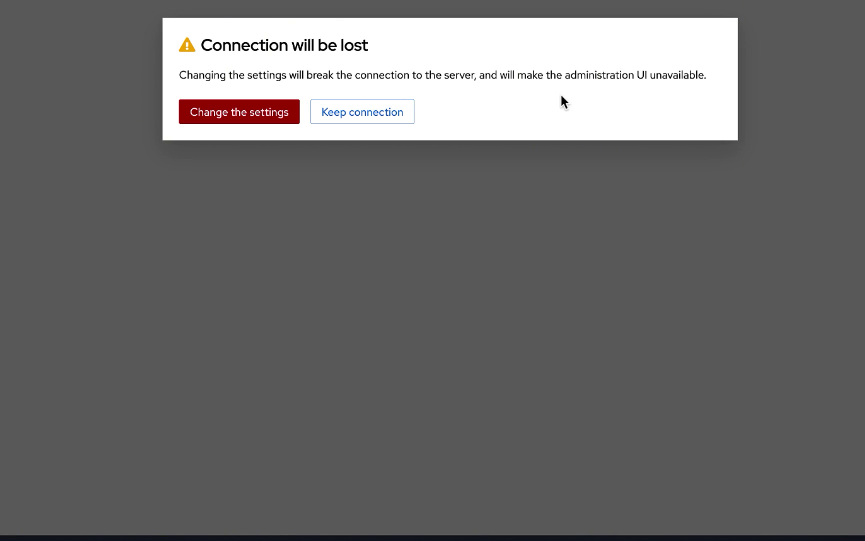
- Apply the wlan0 change despite the lost connection, then close the Dashboard tab
click(207, 123)
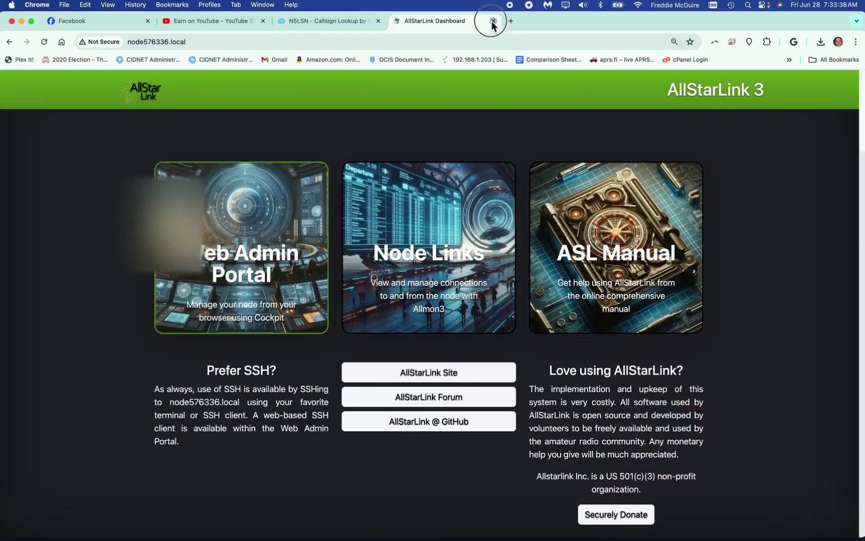
click(492, 21)
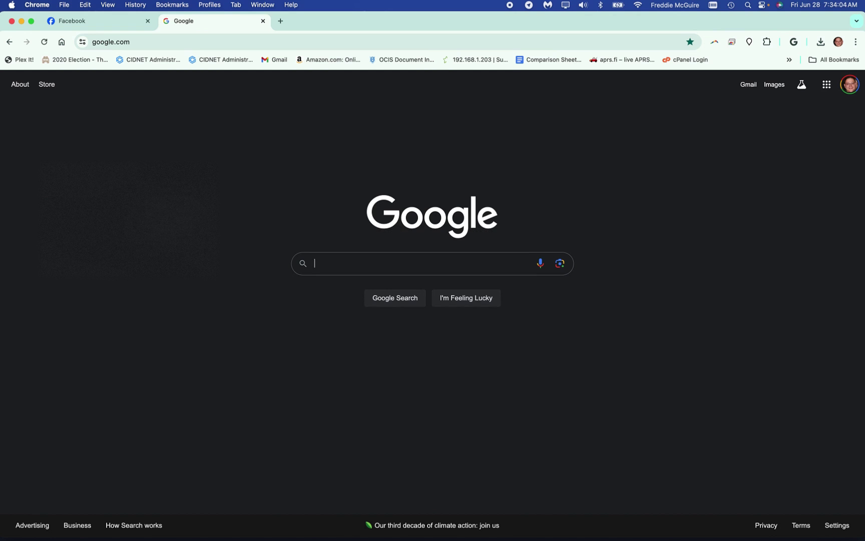
- Load the node's dashboard at node576336.local in the browser
click(212, 42)
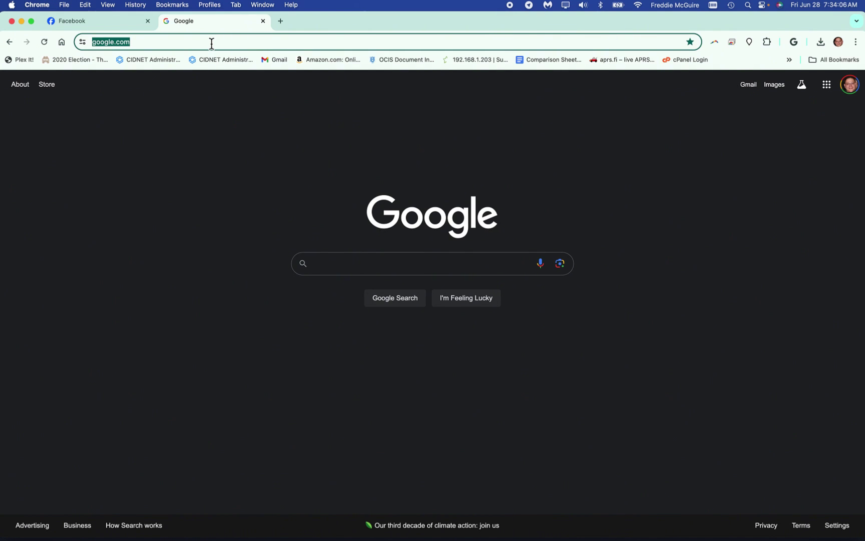
text(node576336.local)
key(Return)
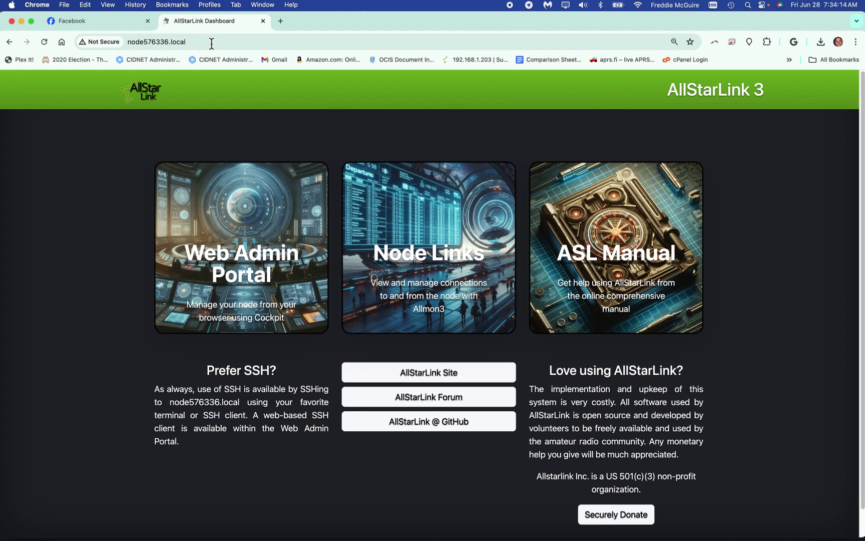
- Log in to the web admin portal with the account user name and password
click(224, 233)
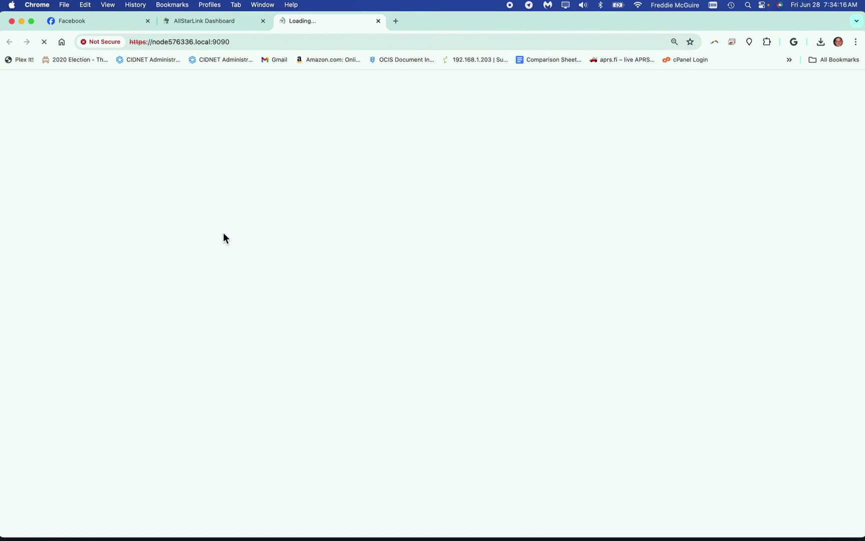
text(kd5fmu)
key(Tab)
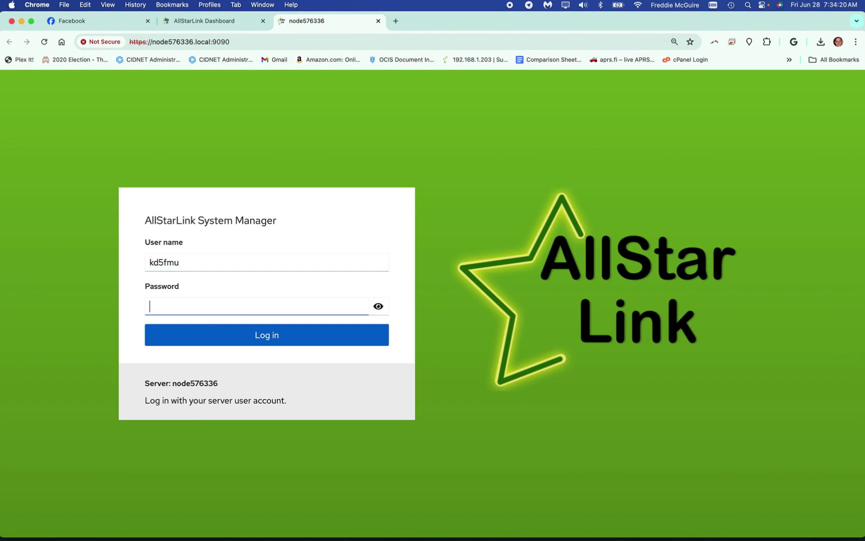
text(••••••••••••)
click(278, 338)
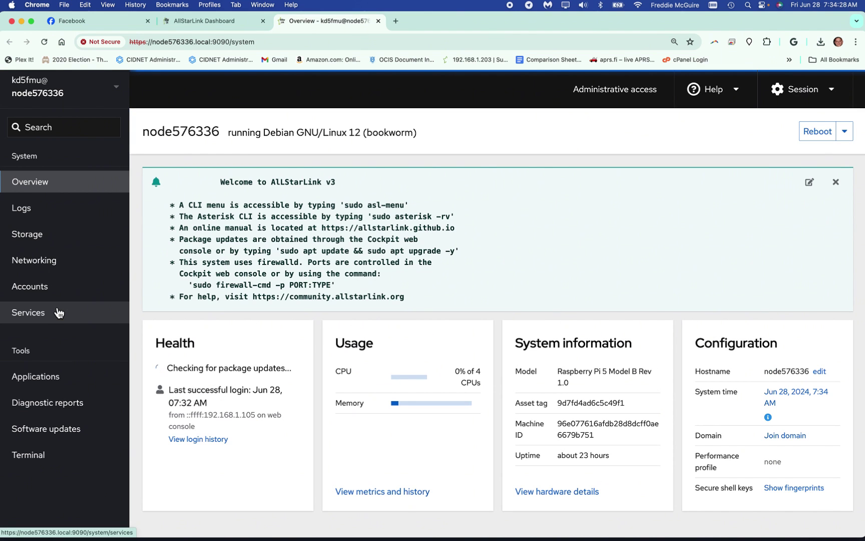
- Verify eth0's IPv4 stays Automatic (DHCP) without saving, then return to the Dashboard tab
click(48, 269)
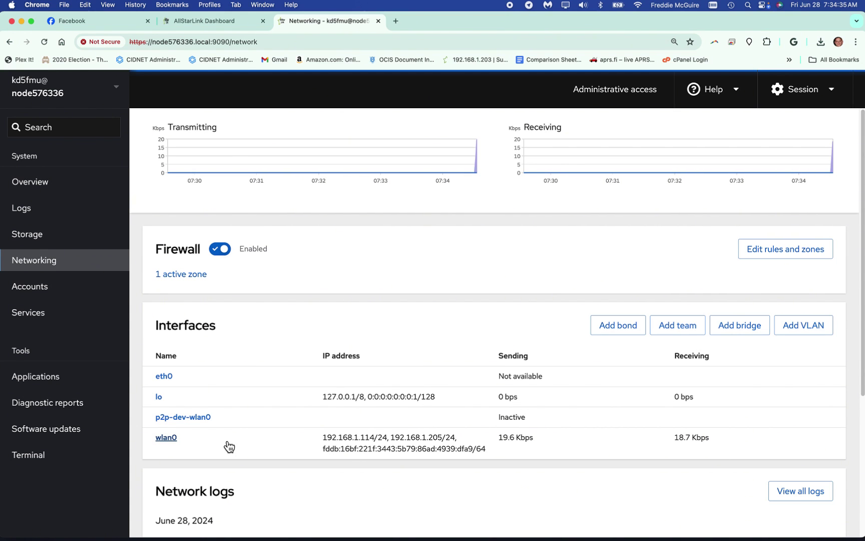
click(166, 378)
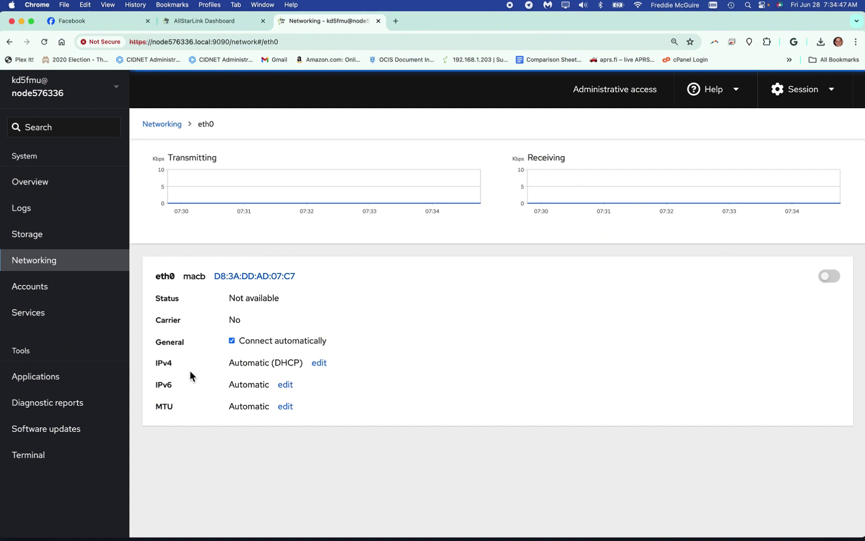
click(319, 363)
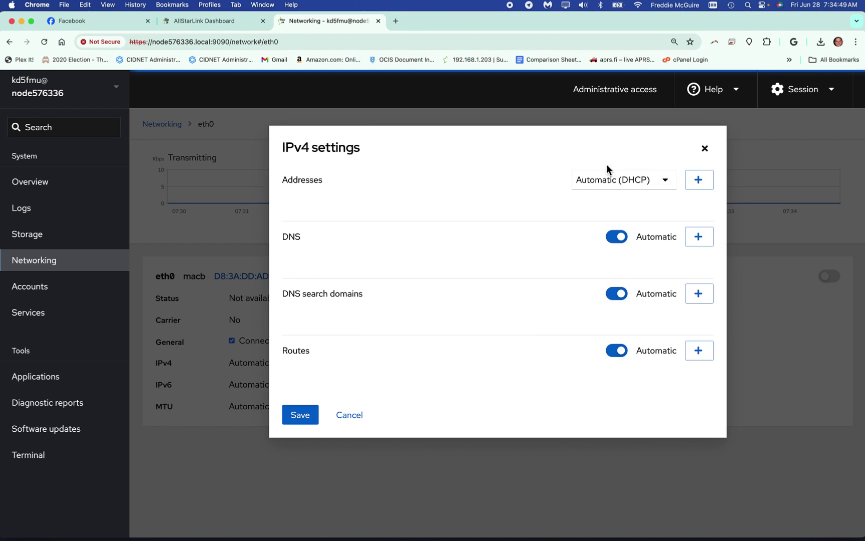
click(651, 181)
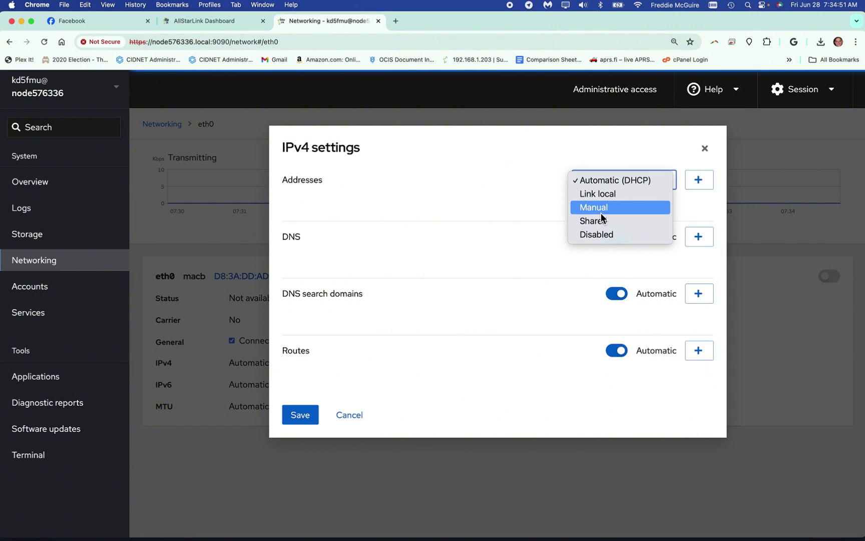
click(506, 147)
click(705, 149)
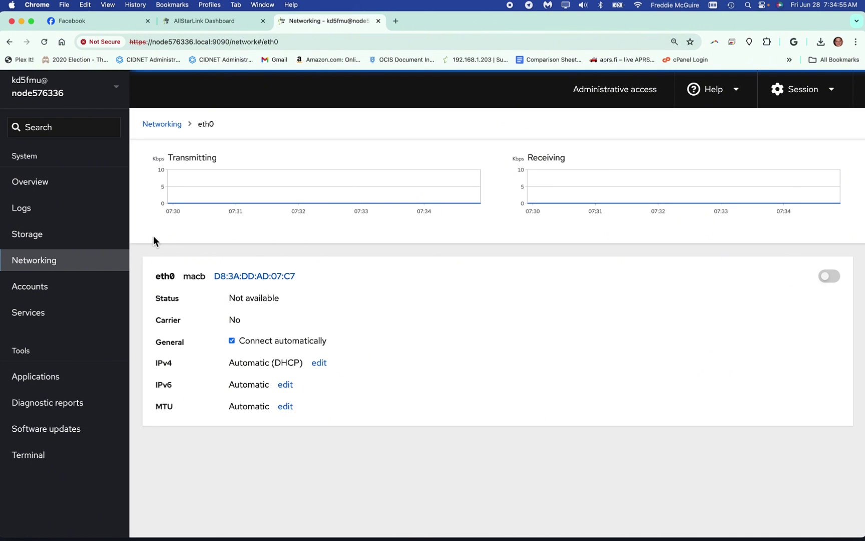
key(ctrl+shift+Tab)
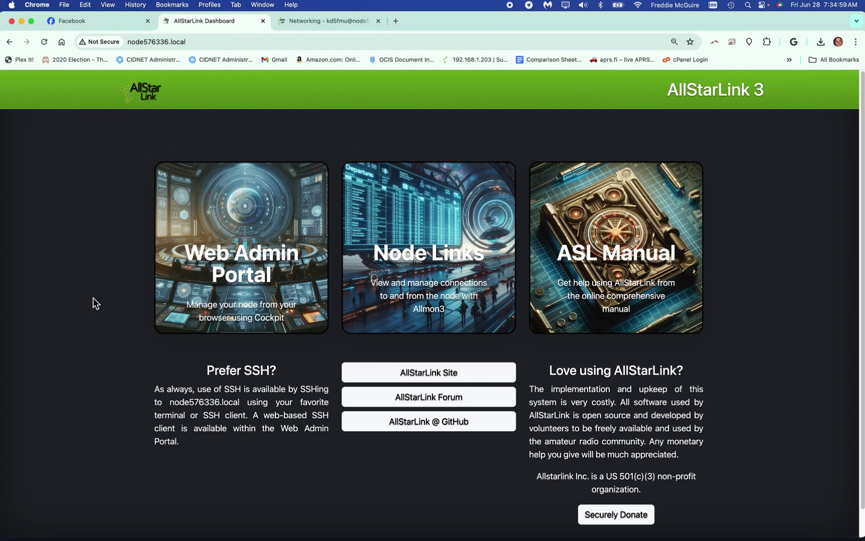